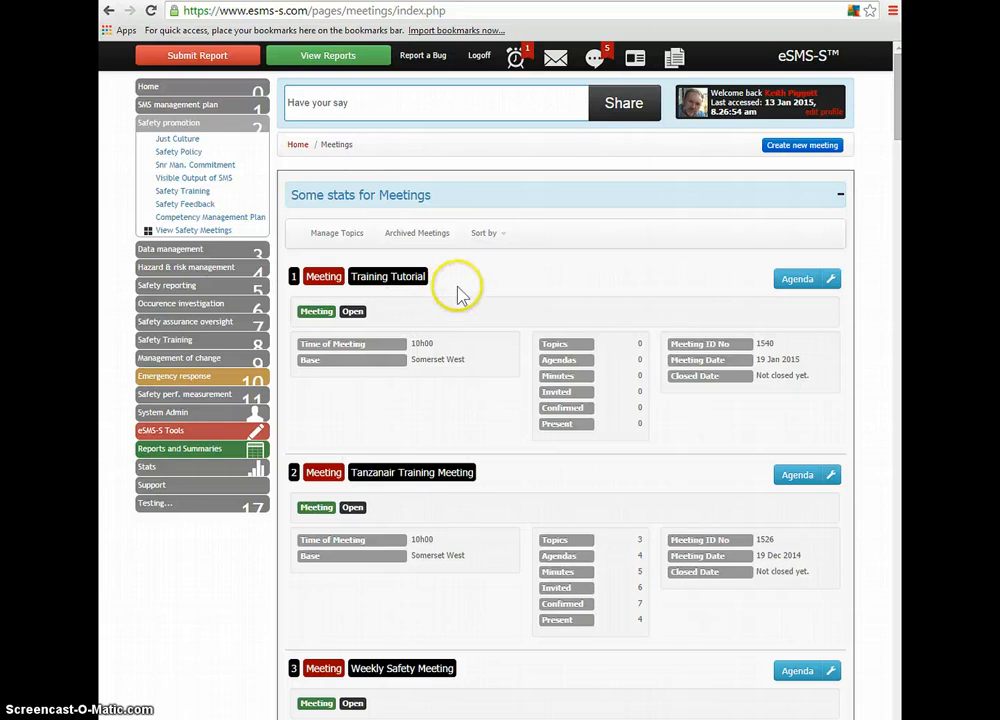
- Open the agenda of the Training Tutorial meeting and start a new agenda item
click(797, 280)
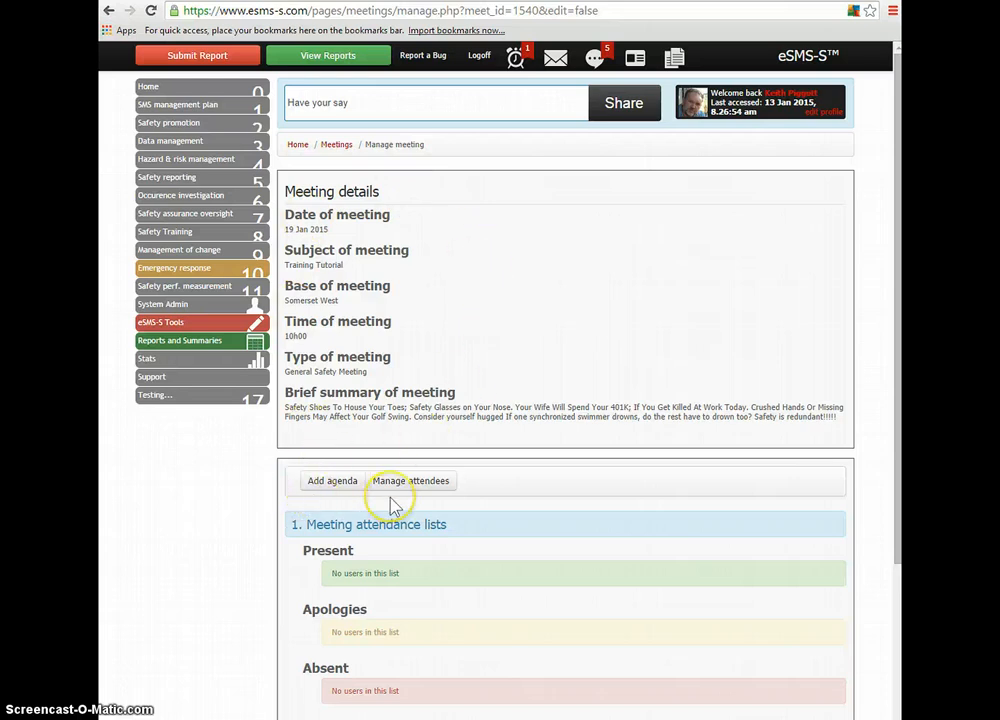
click(340, 539)
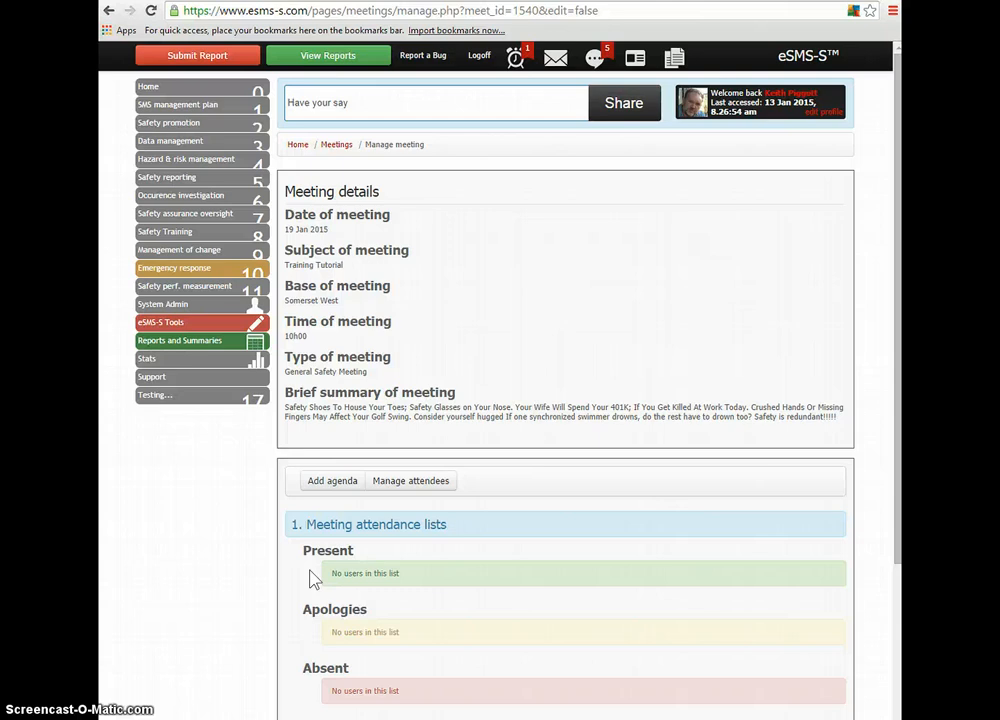
click(330, 482)
click(331, 482)
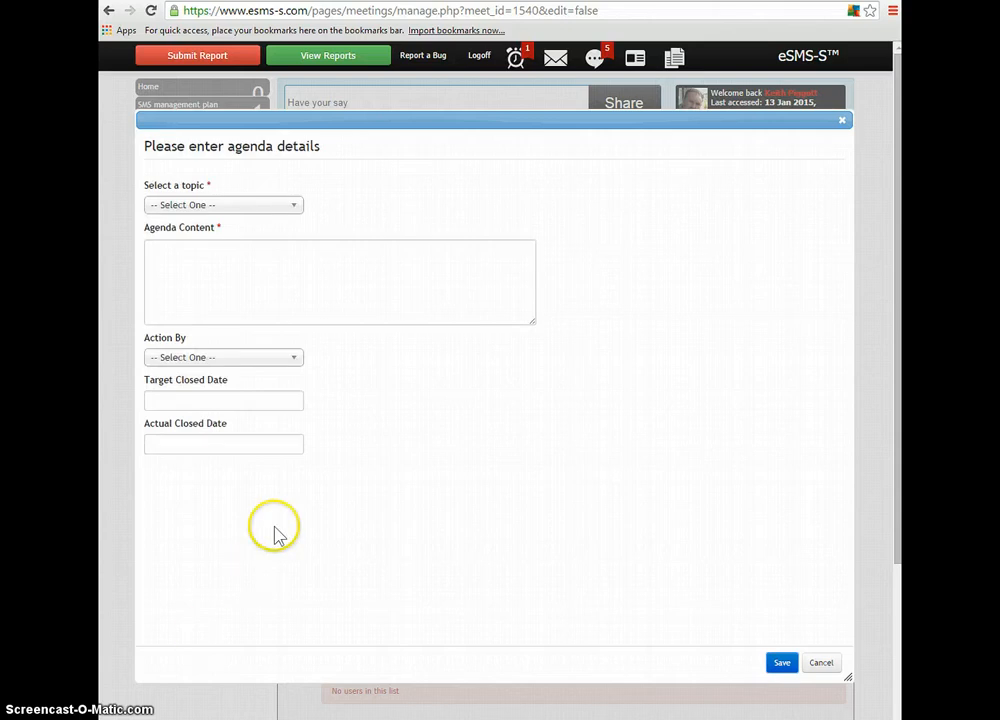
- Choose WELCOME as the agenda topic and enter the content "Welcome speech by our fearless leader"
click(293, 208)
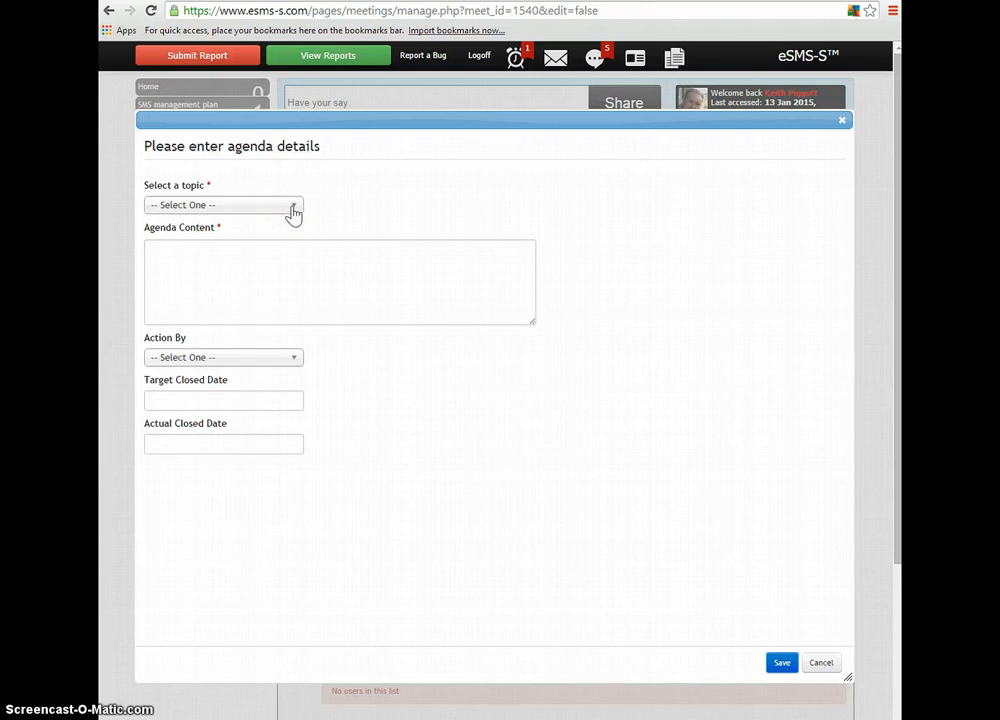
click(291, 208)
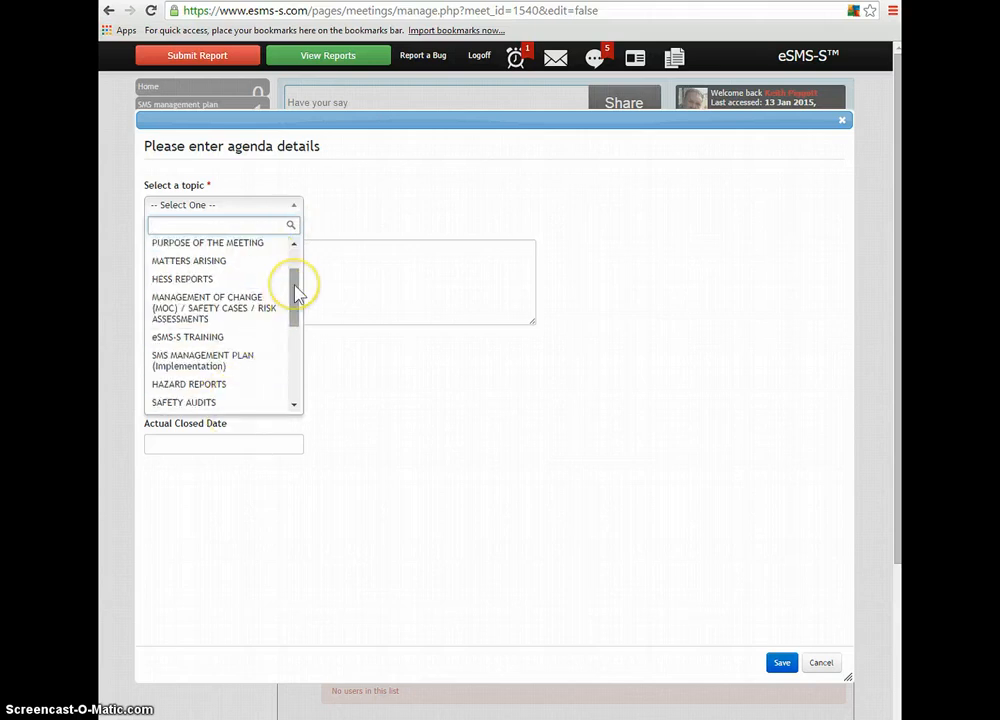
drag(296, 292, 298, 263)
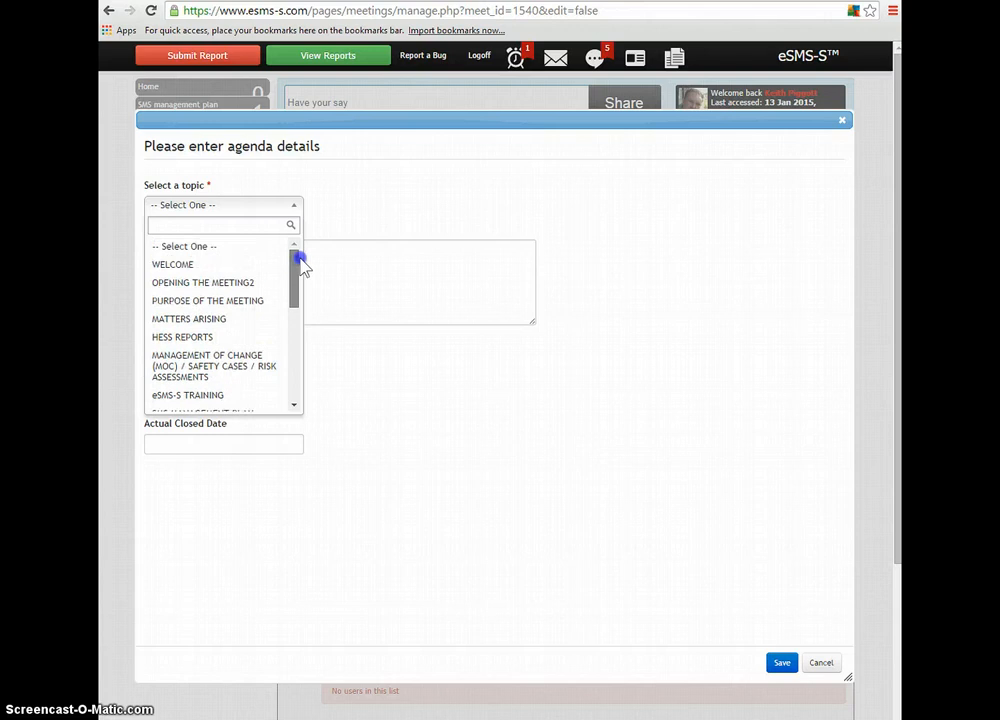
click(220, 266)
click(217, 263)
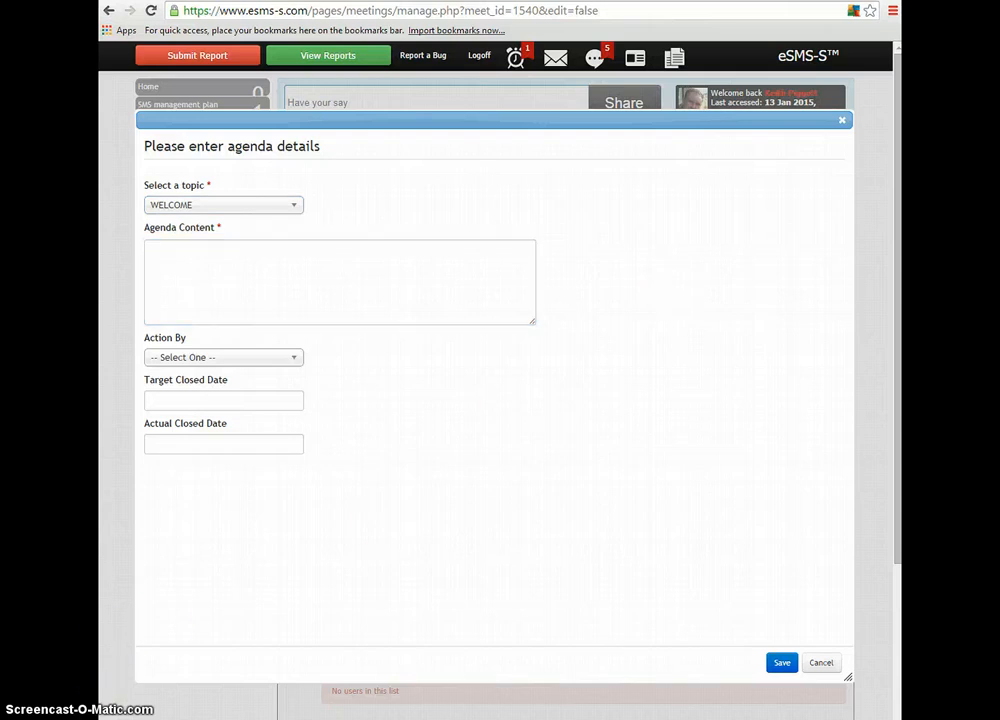
click(268, 286)
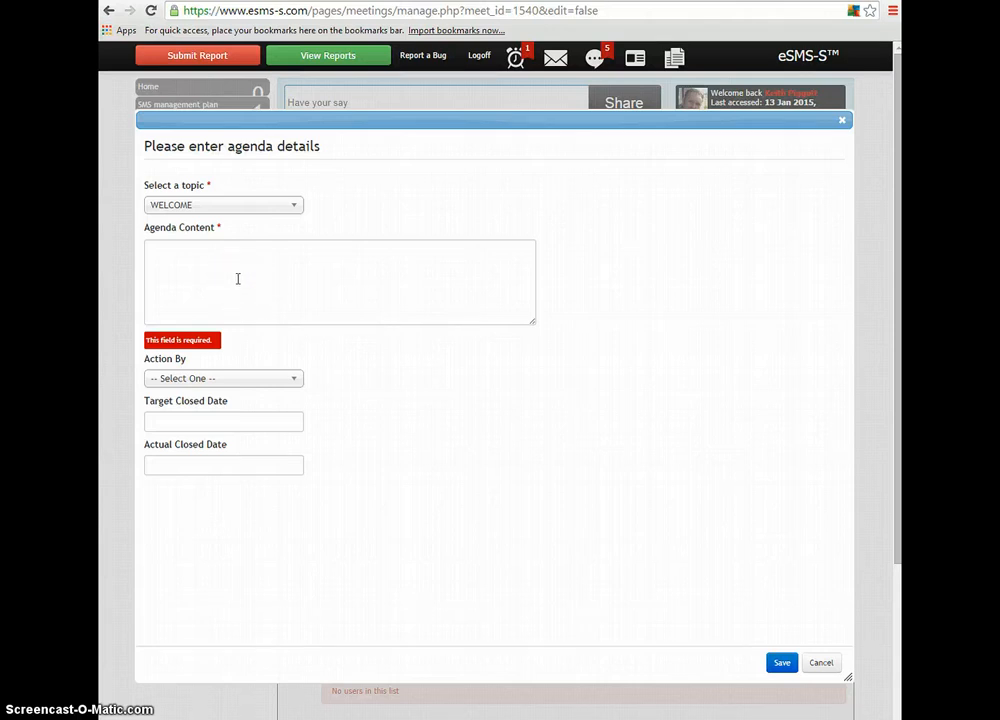
click(220, 275)
click(218, 275)
text(Welcome speech by our fearless leader)
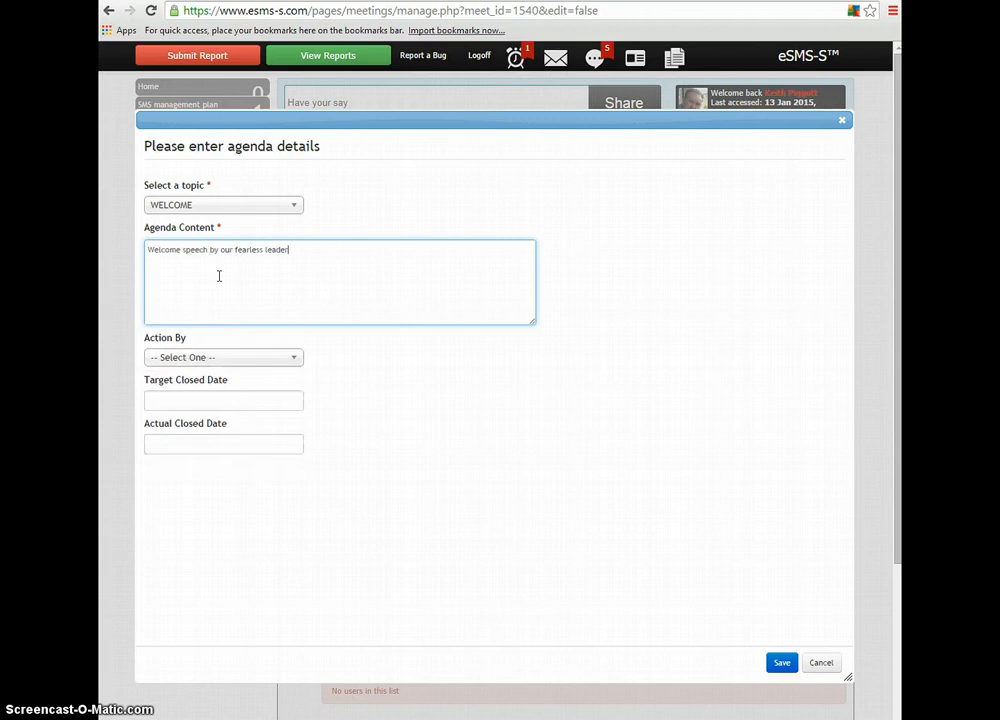
- Assign the welcome speech's action to the responsible staff member and save the agenda item
click(226, 285)
click(295, 360)
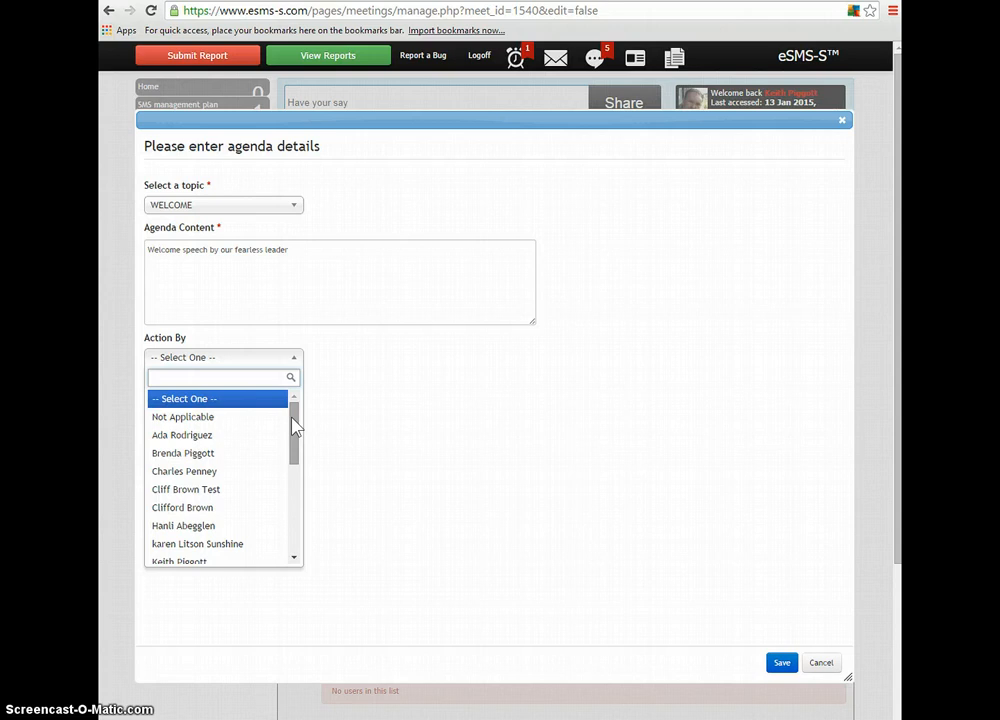
drag(294, 425, 291, 452)
click(212, 522)
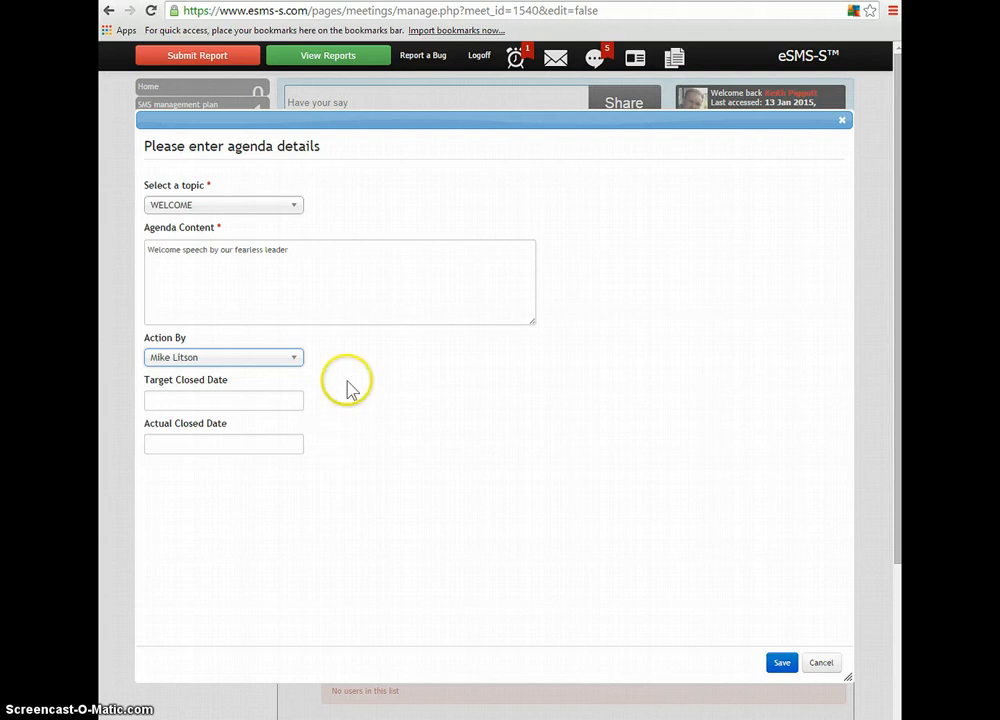
click(779, 664)
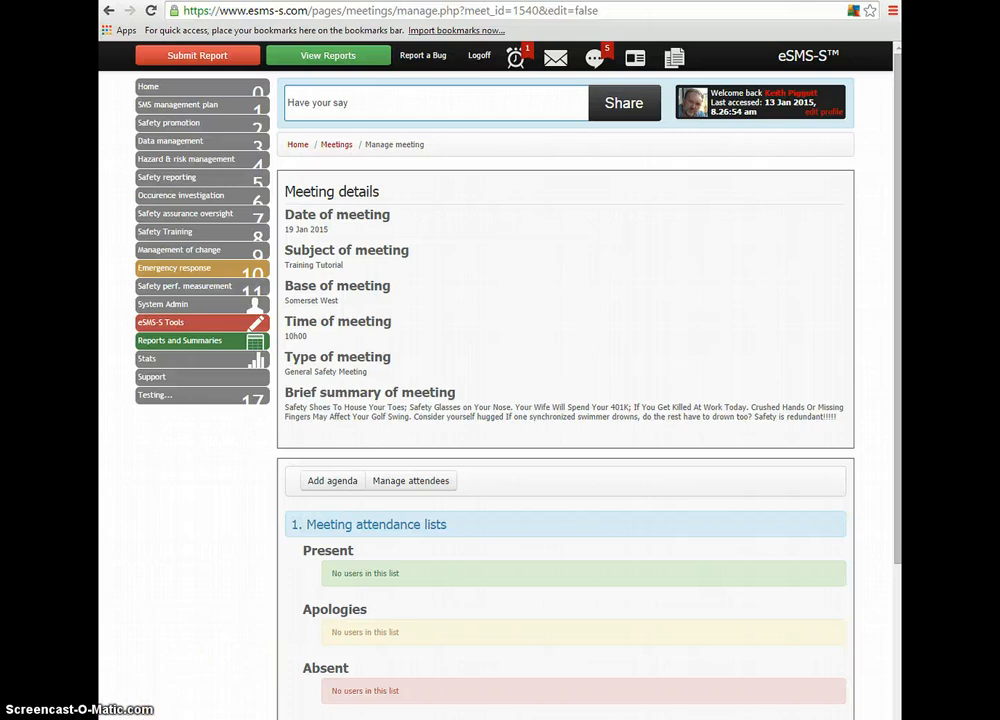
- Start another agenda item under the HAZARD REPORTS topic with the content "Hangar Floor is Slippery when WET"
scroll(384, 584, down, 3)
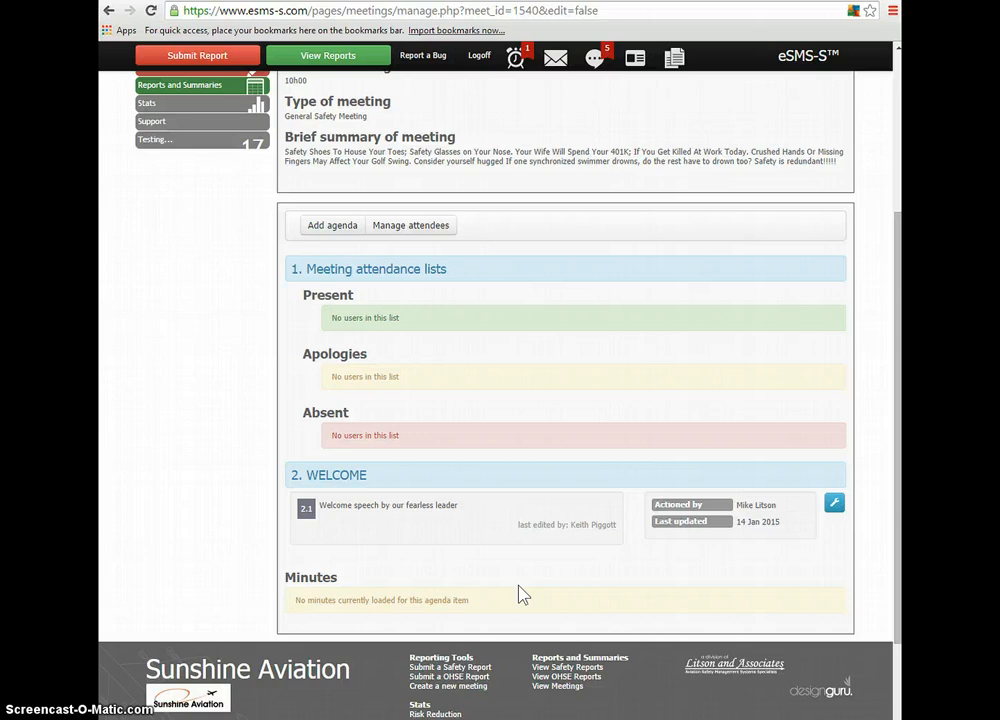
click(334, 226)
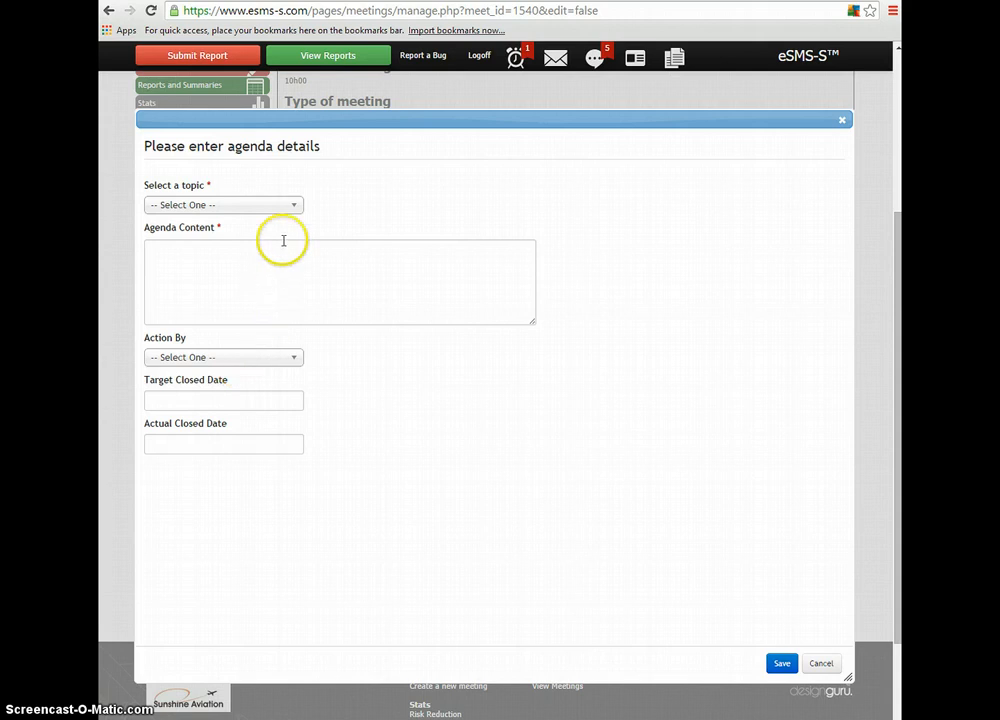
click(293, 206)
drag(292, 268, 295, 297)
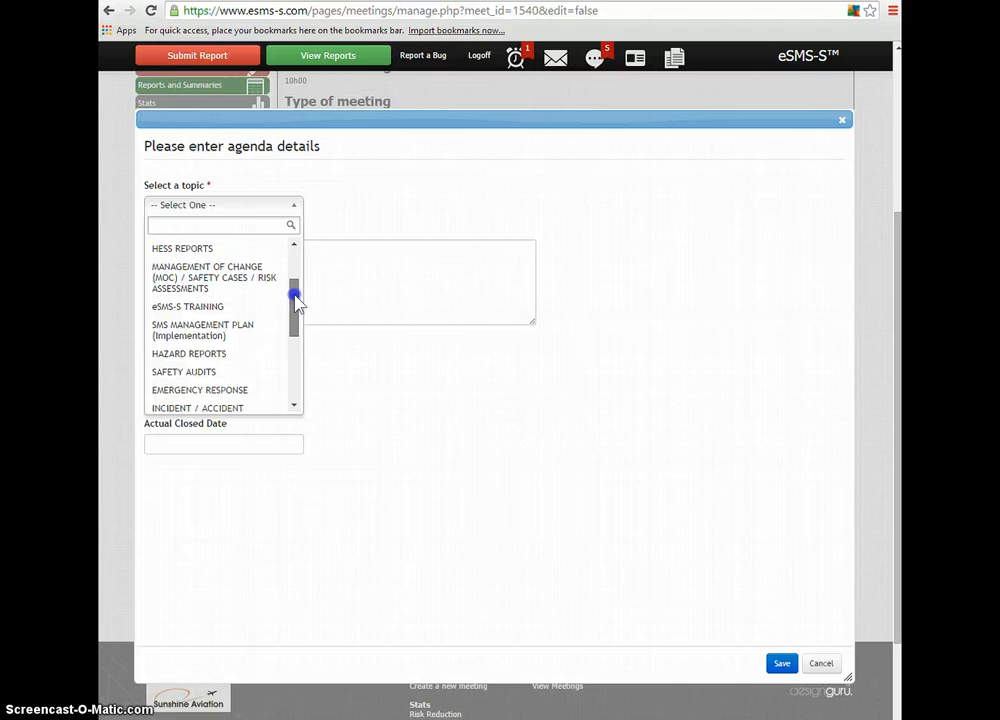
click(212, 354)
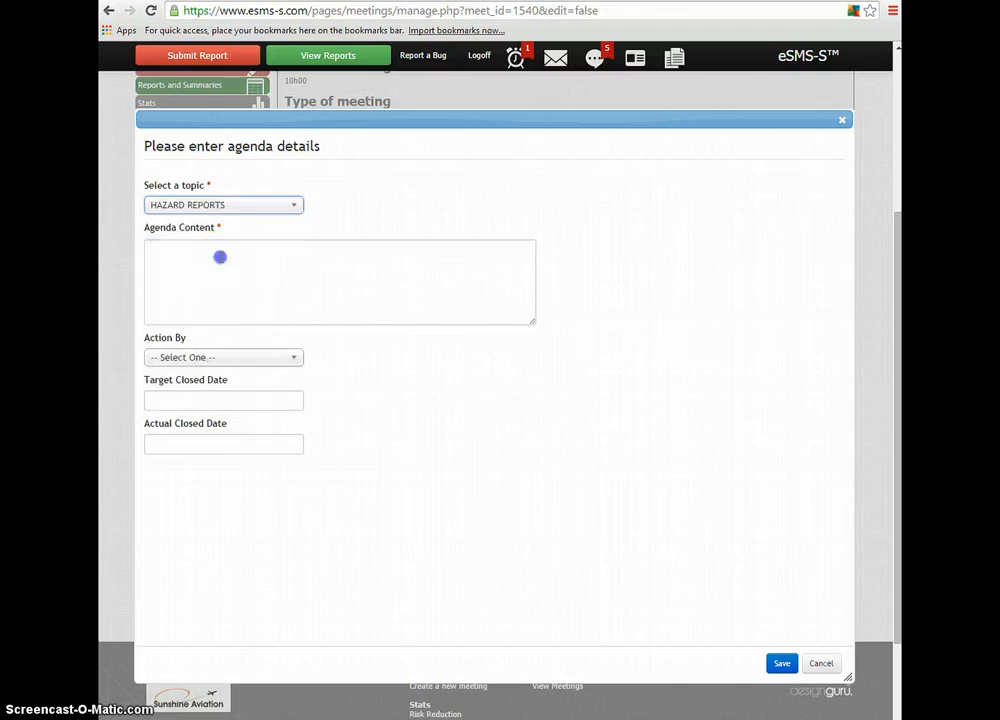
click(220, 257)
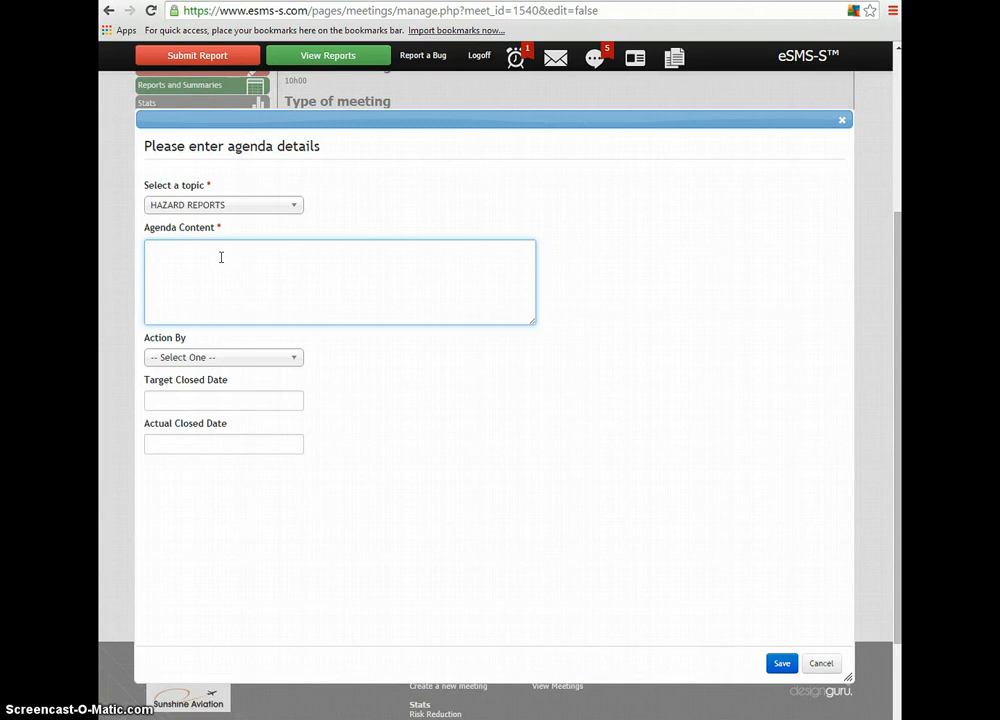
text(Hangar Floor is Slippery when WET)
- Set the hangar floor item's action to Not Applicable and its target closed date to 30/01/2015, and save it
click(289, 364)
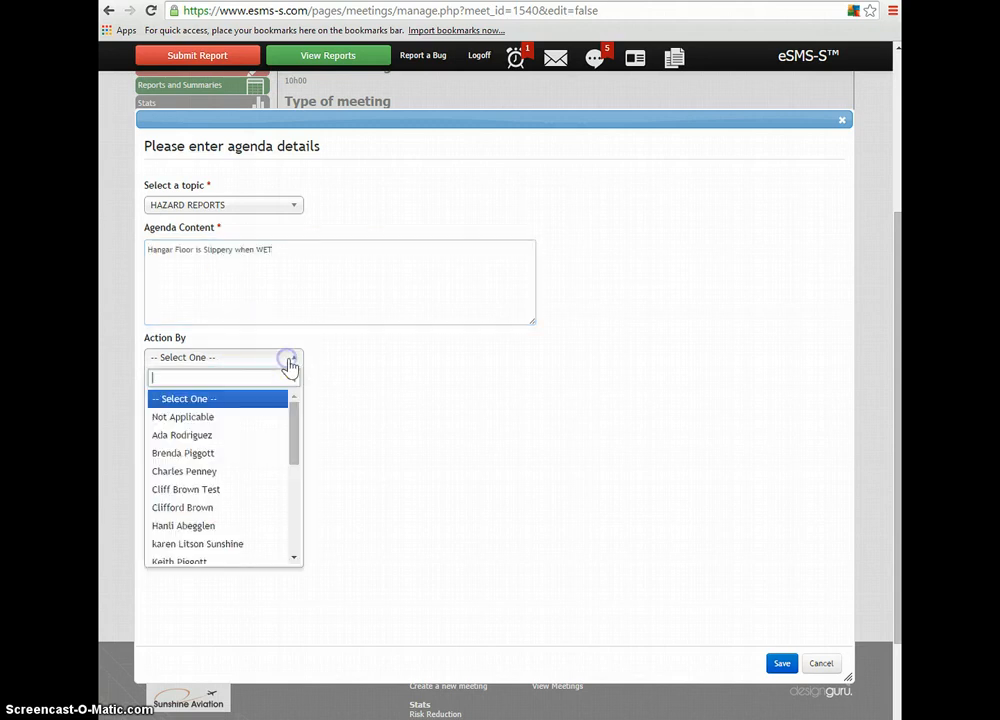
click(244, 420)
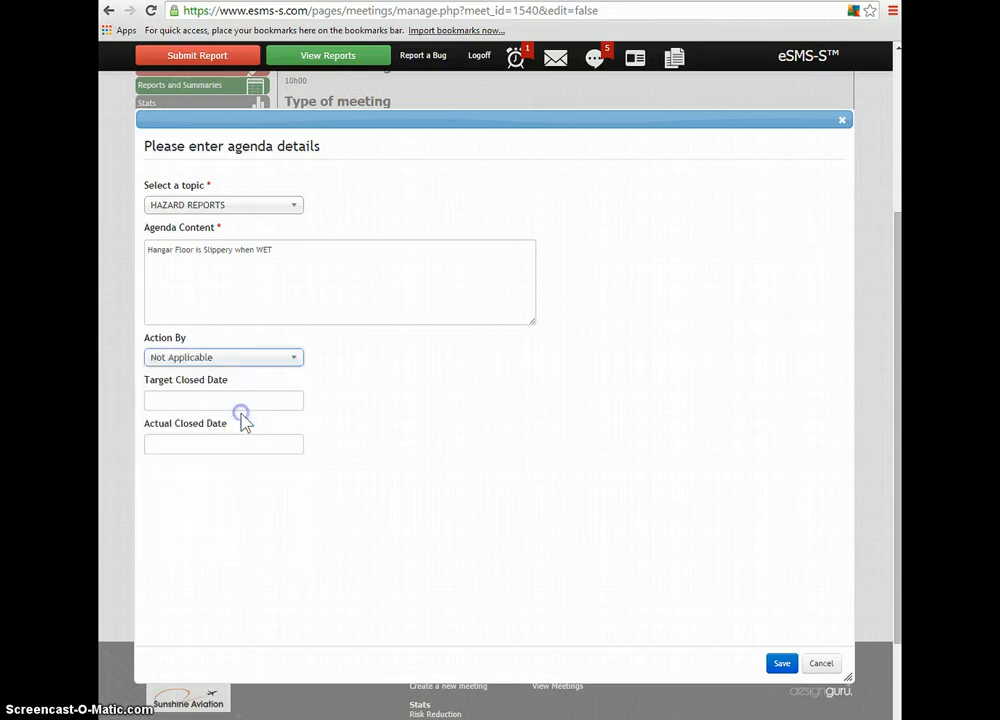
click(243, 401)
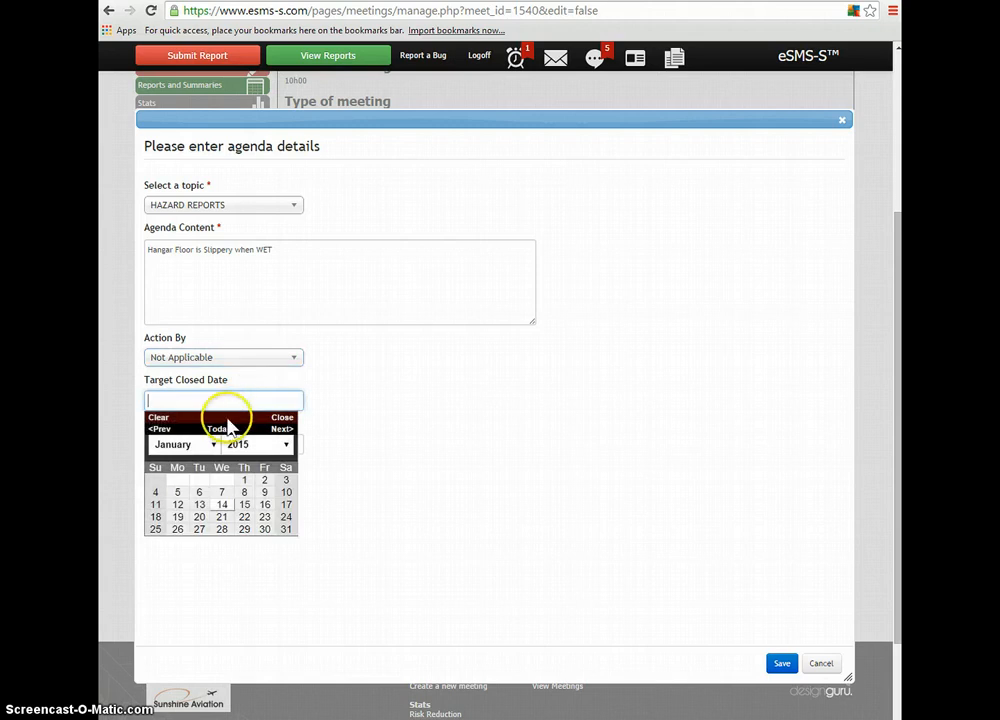
click(263, 530)
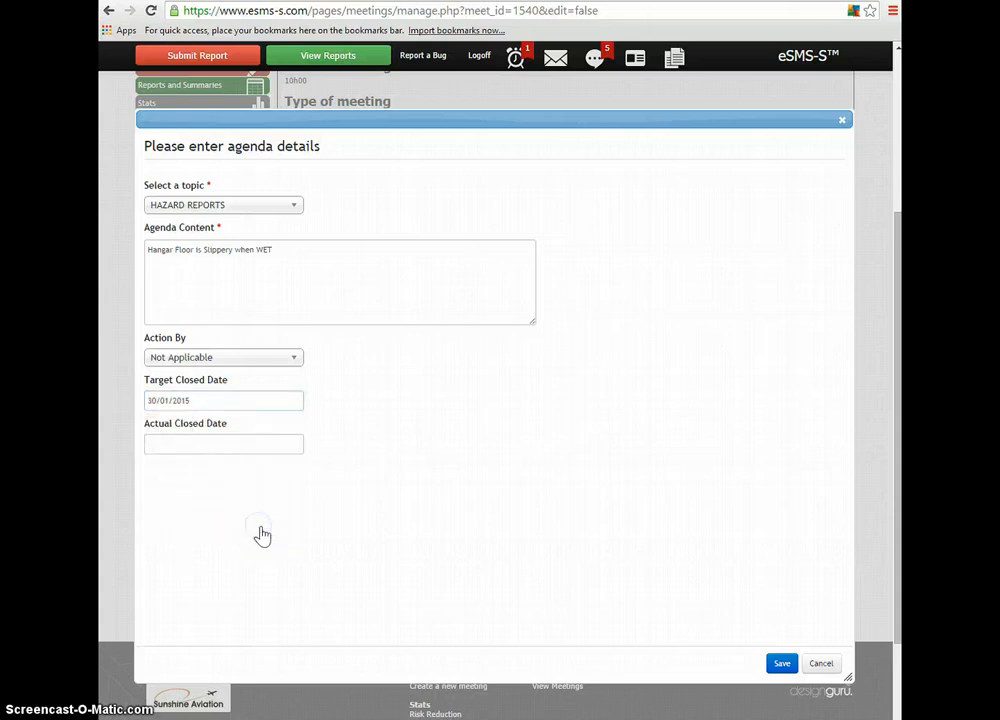
click(780, 665)
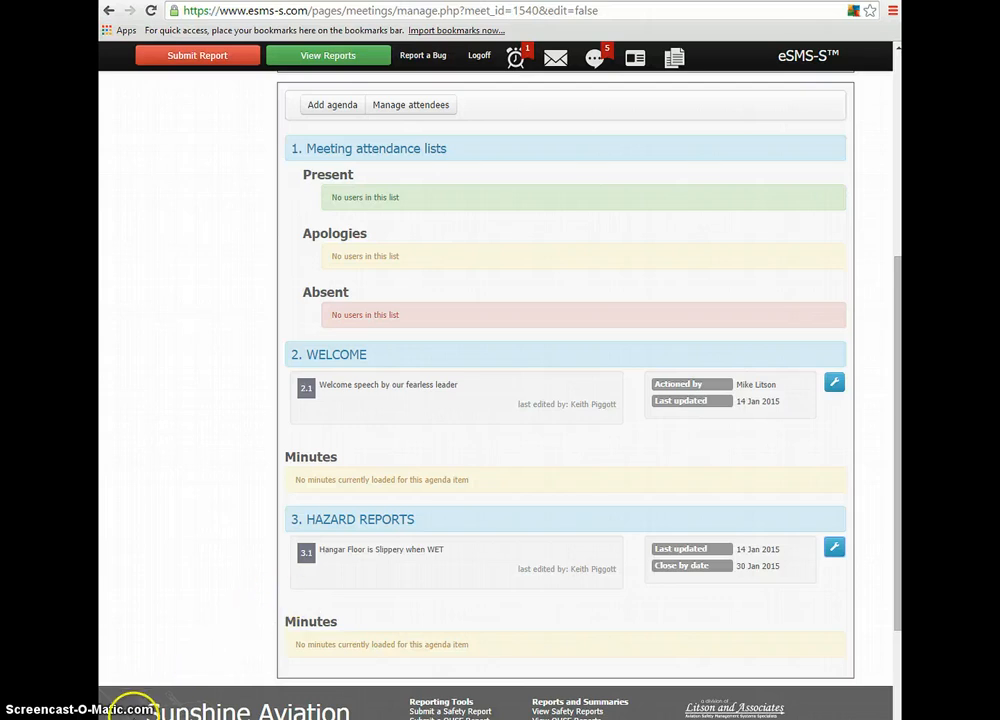
- Start a second HAZARD REPORTS agenda item with the content "Domestic animals have unrestricted access to a bush strip"
click(340, 104)
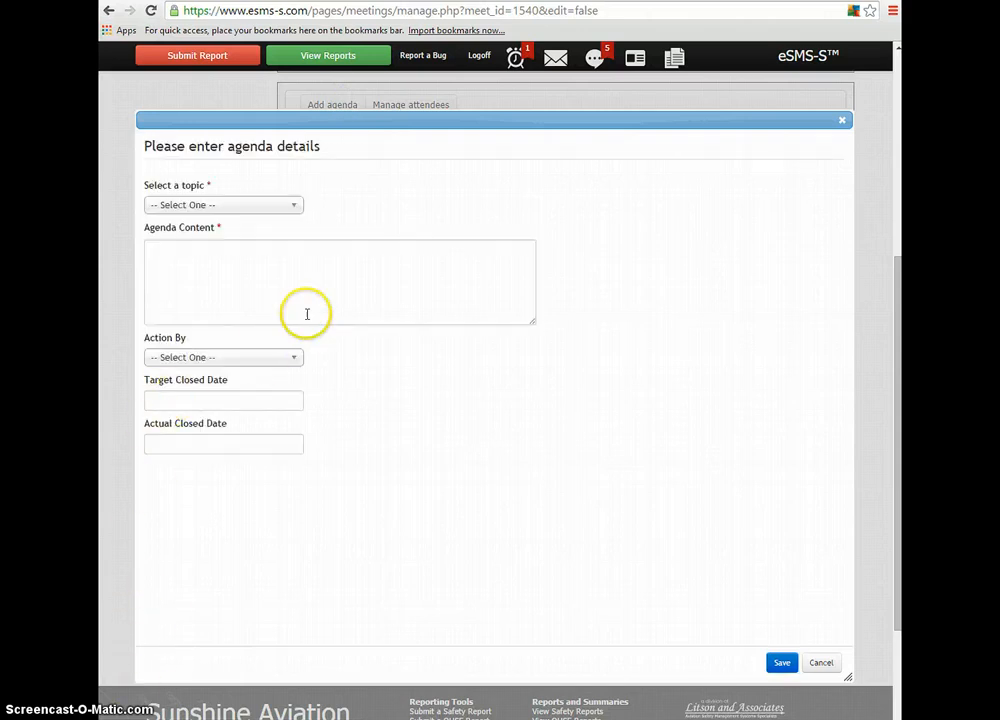
click(290, 206)
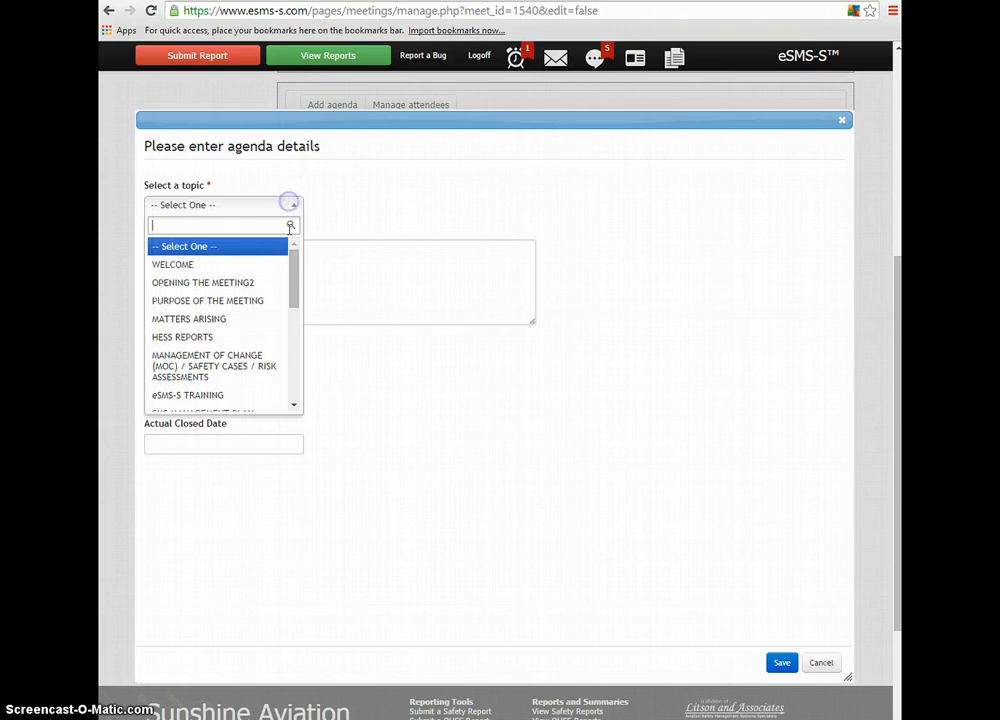
drag(290, 268, 289, 322)
click(225, 300)
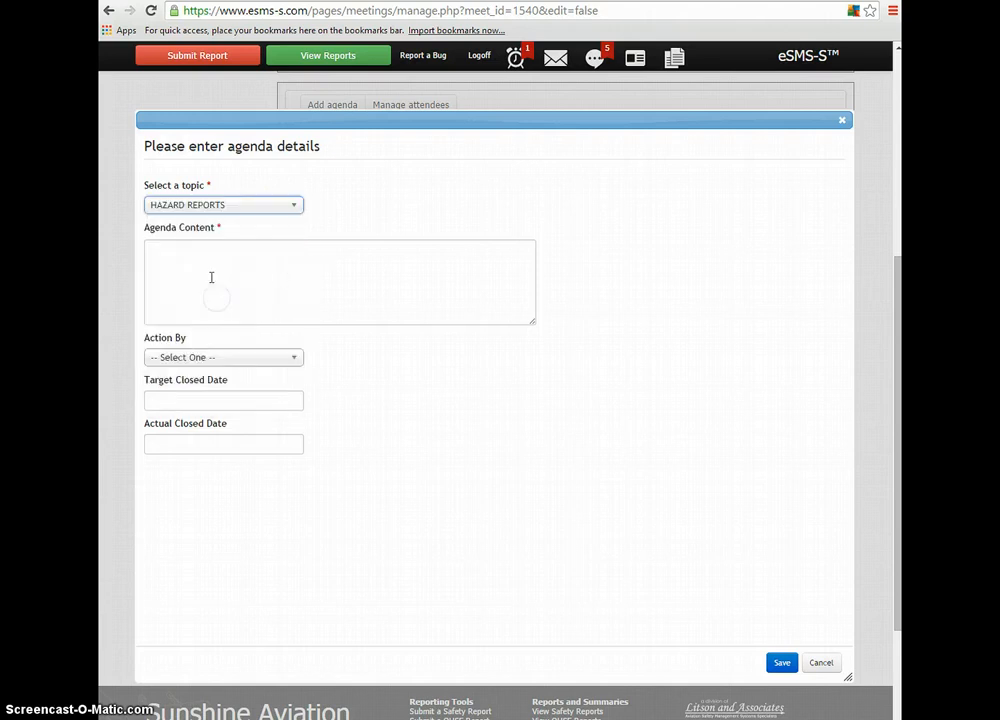
click(200, 262)
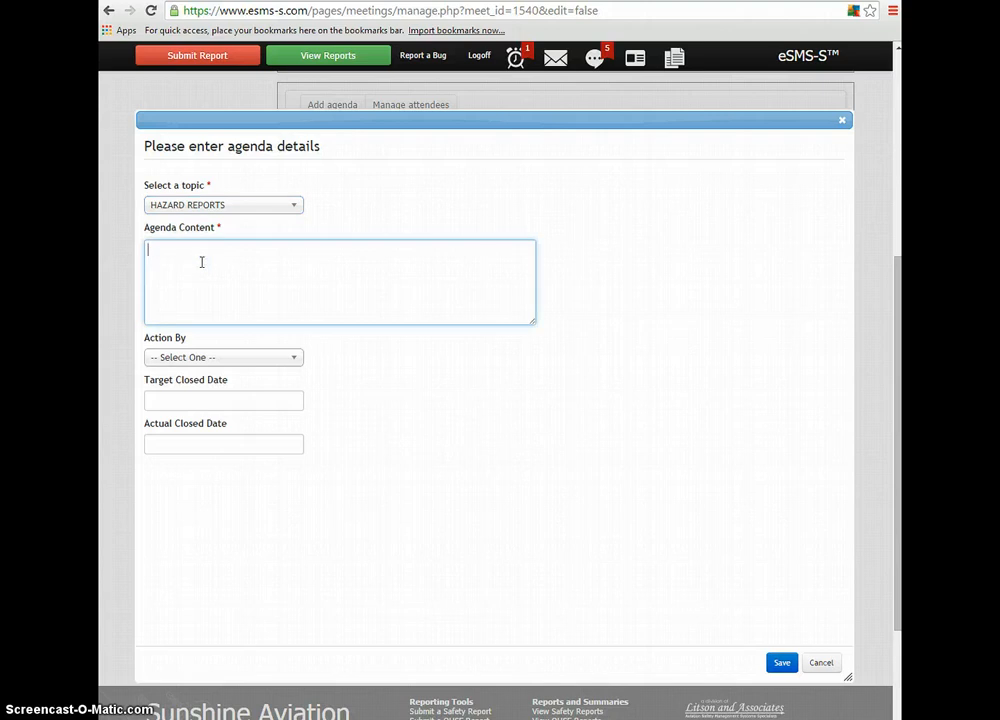
text(Domestic animals have unrestricted access to a bush strip)
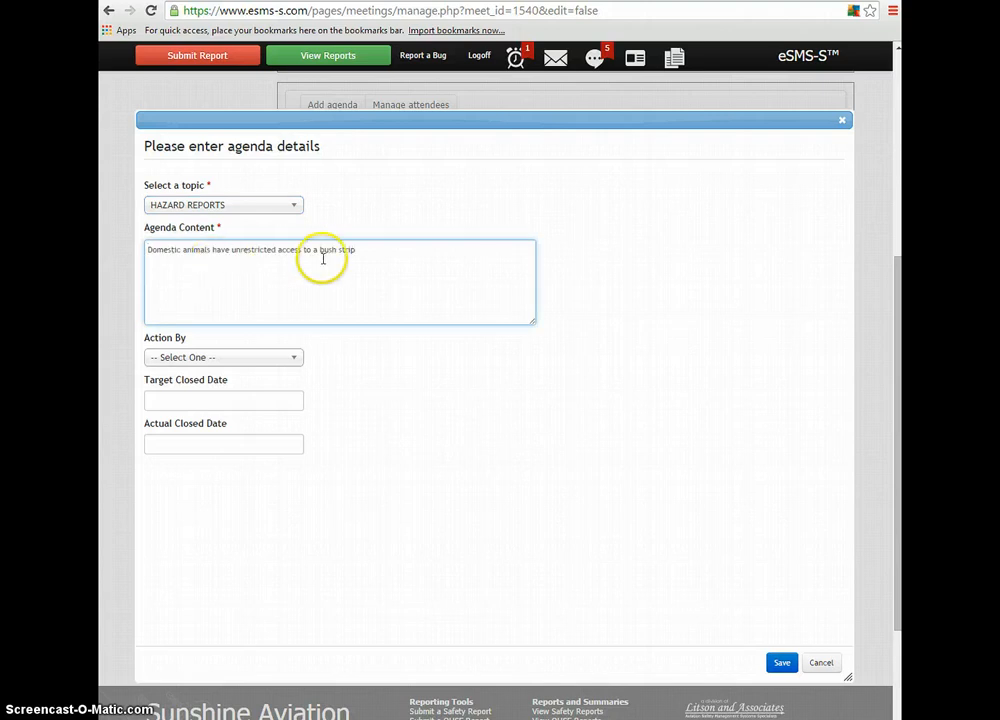
- Assign the domestic animals item to a staff member, set its target closed date to 27/02/2015, and save it
click(289, 357)
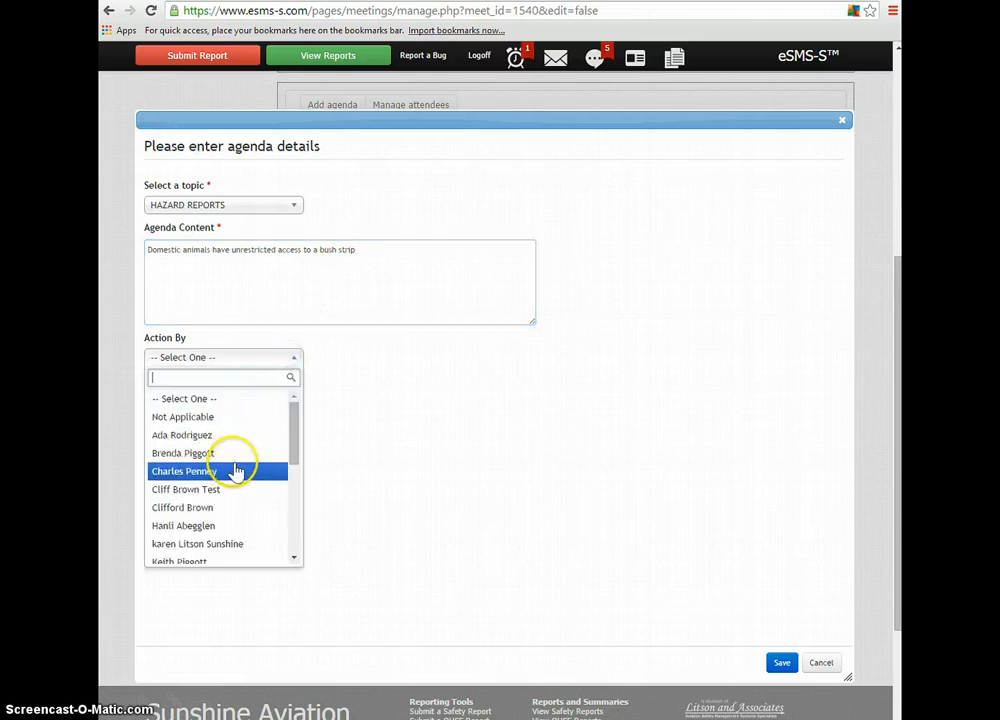
click(232, 471)
click(257, 402)
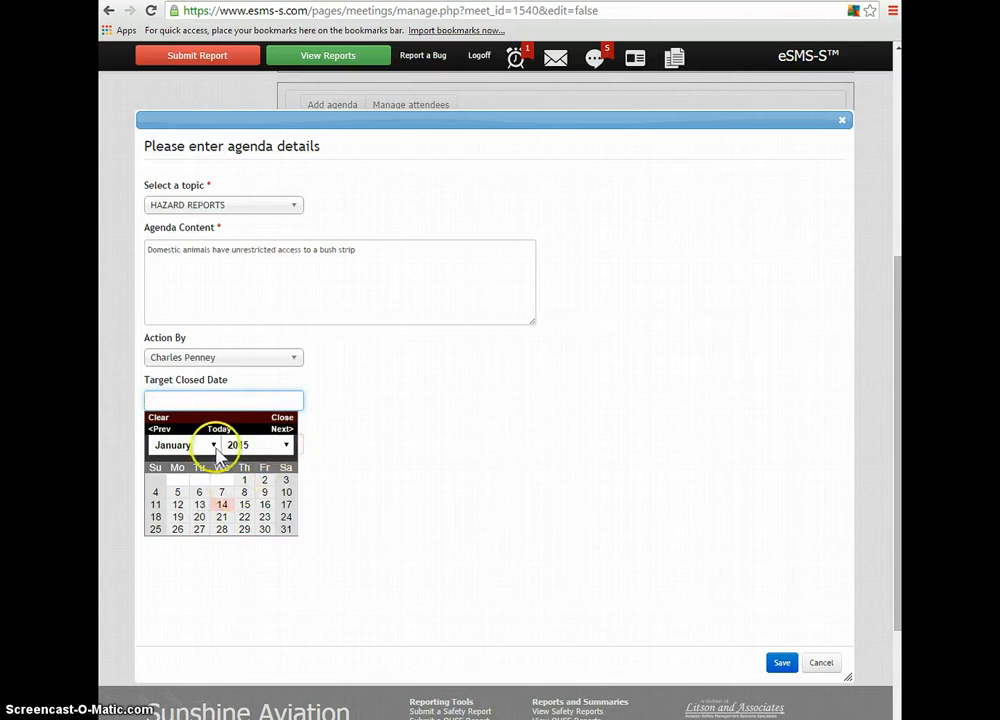
click(213, 444)
click(190, 472)
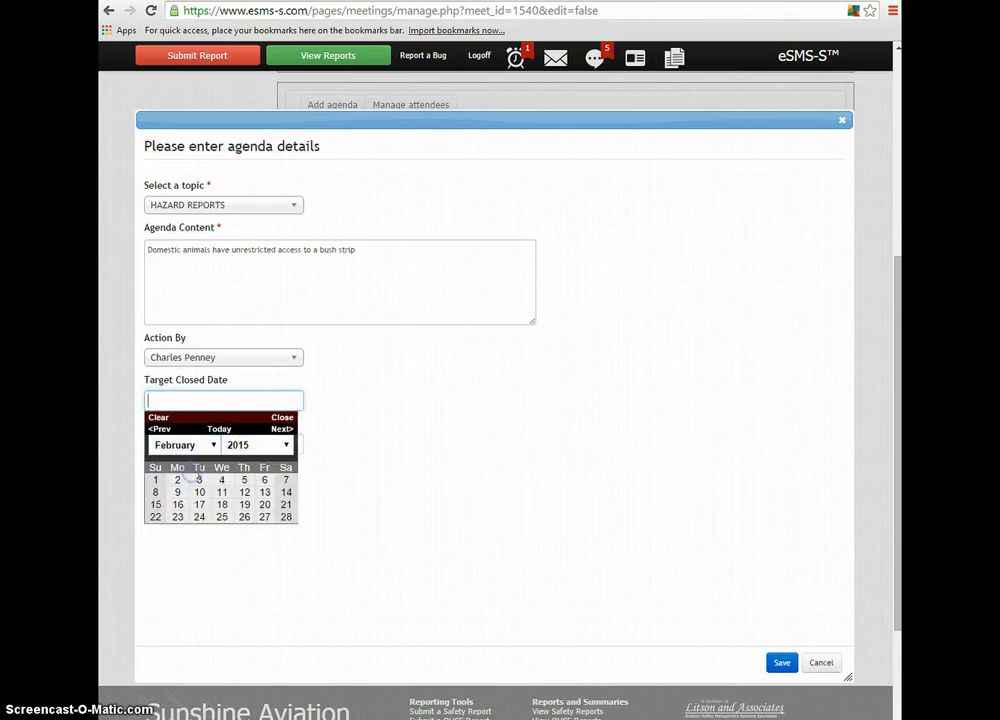
click(264, 517)
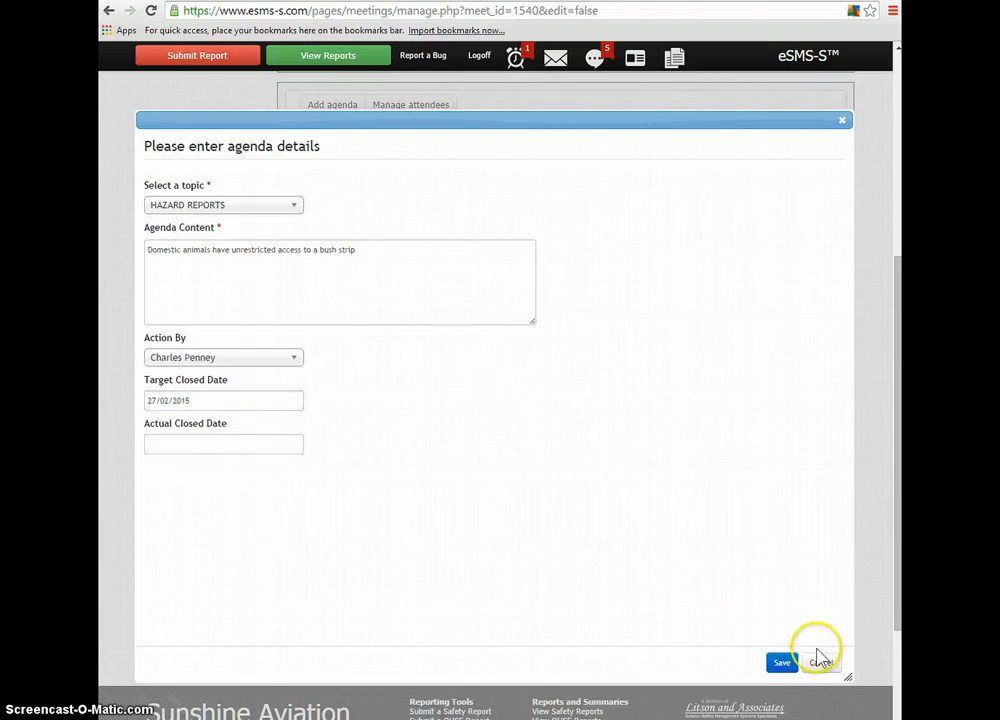
click(778, 664)
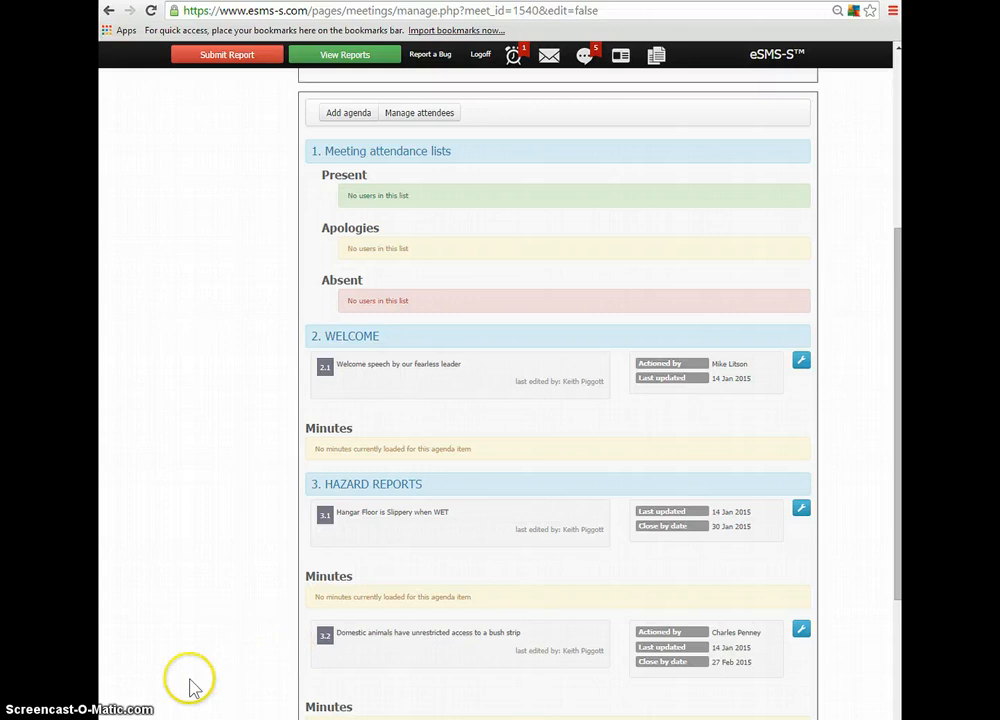
- Start a third HAZARD REPORTS agenda item with the content "Passengers are not being weighed regularly"
click(350, 114)
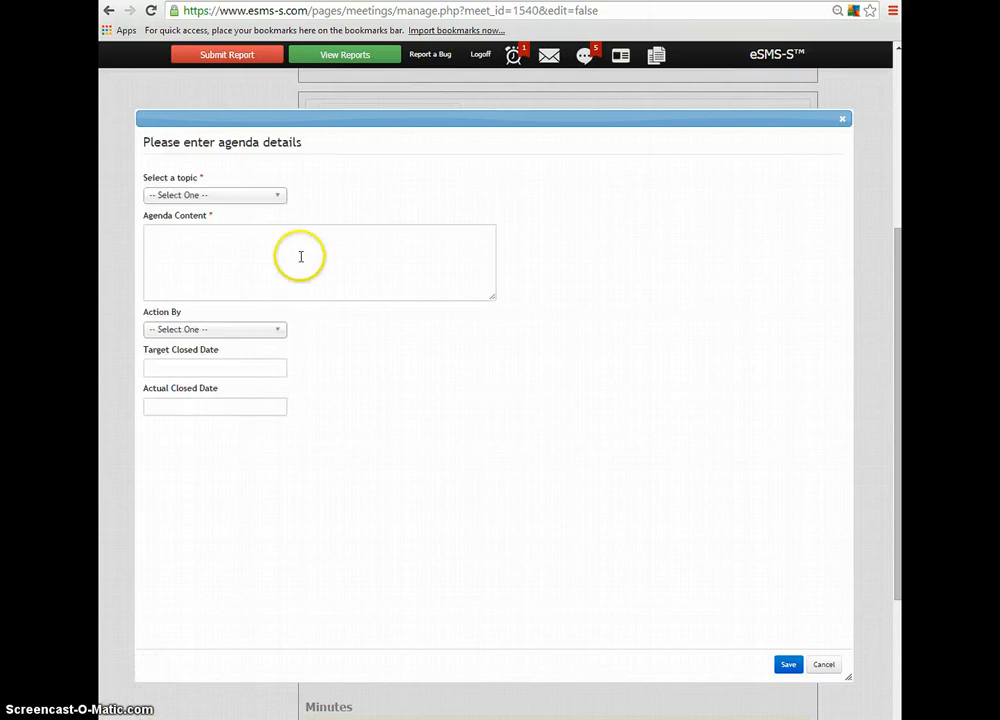
click(279, 196)
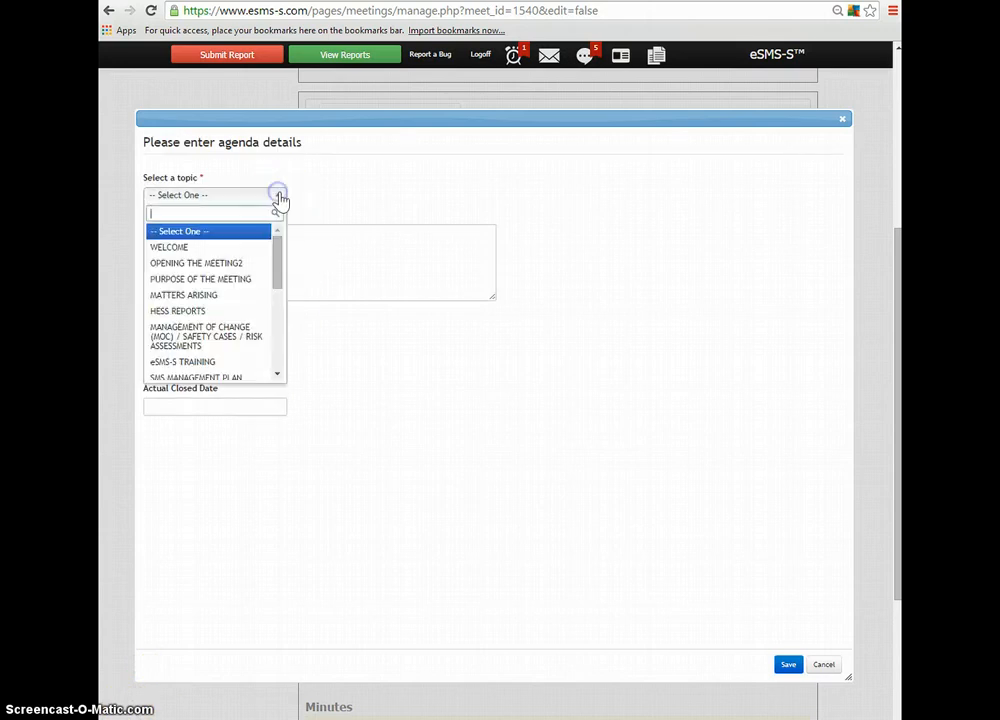
drag(276, 250, 277, 287)
click(213, 275)
click(194, 248)
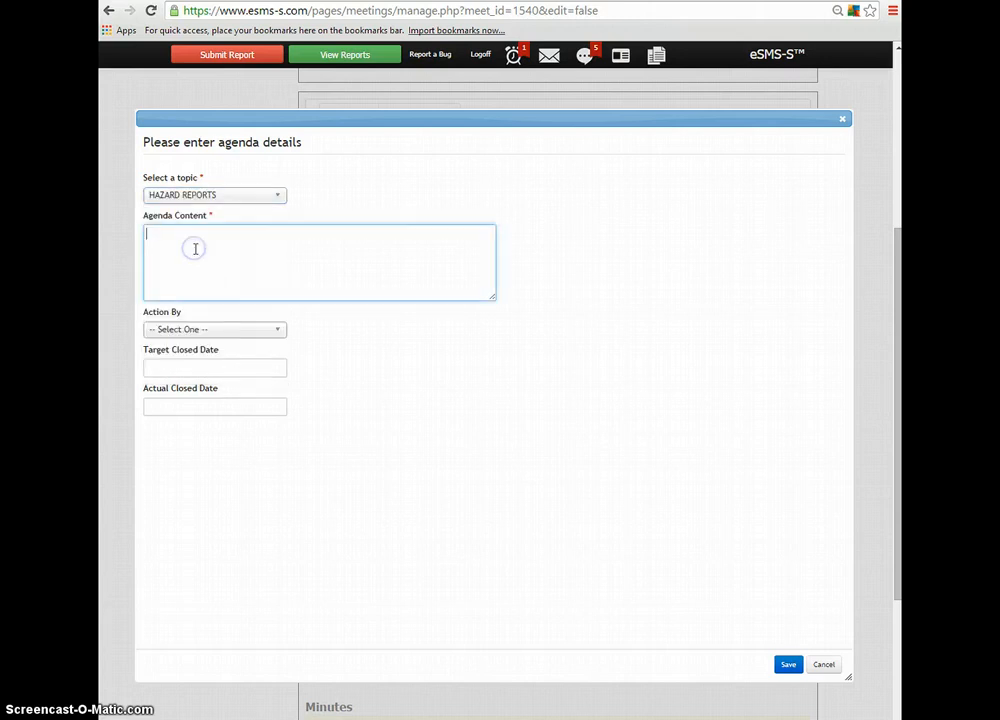
text(Passengers are not being weighed regularly)
click(193, 268)
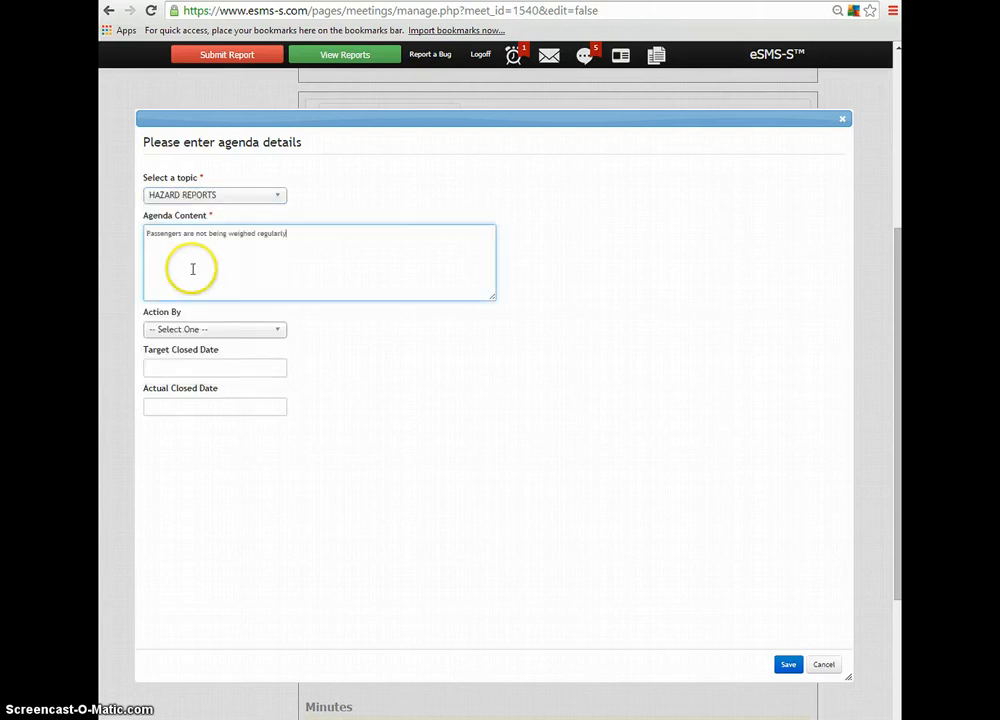
- Assign the passenger weighing item to a staff member, set its target closed date to 30/01/2015, and save it
click(279, 330)
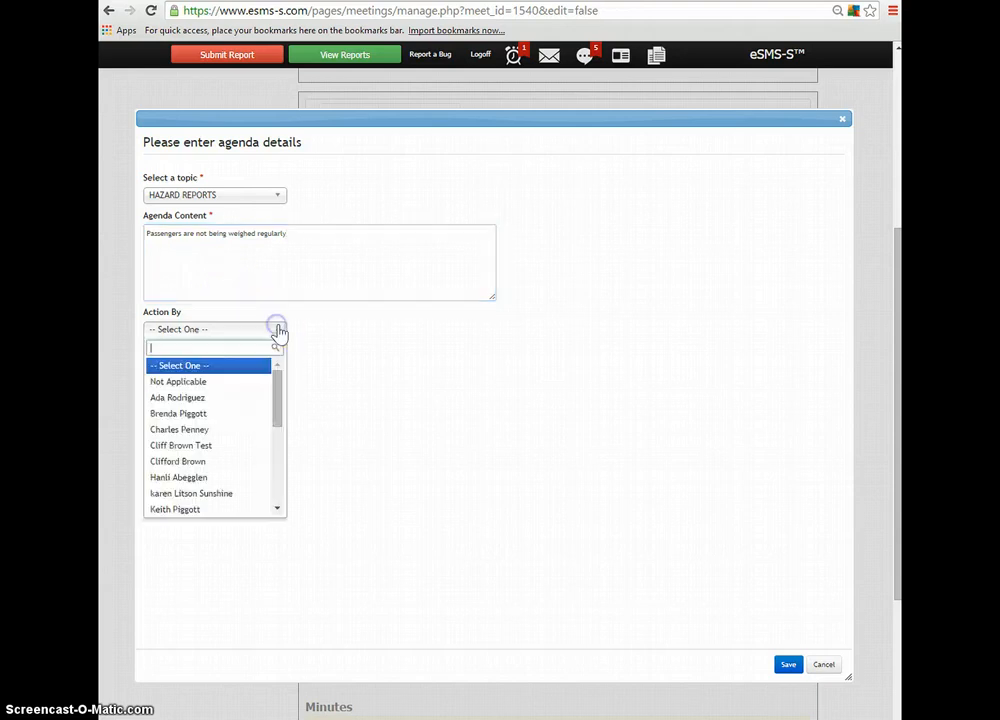
click(220, 508)
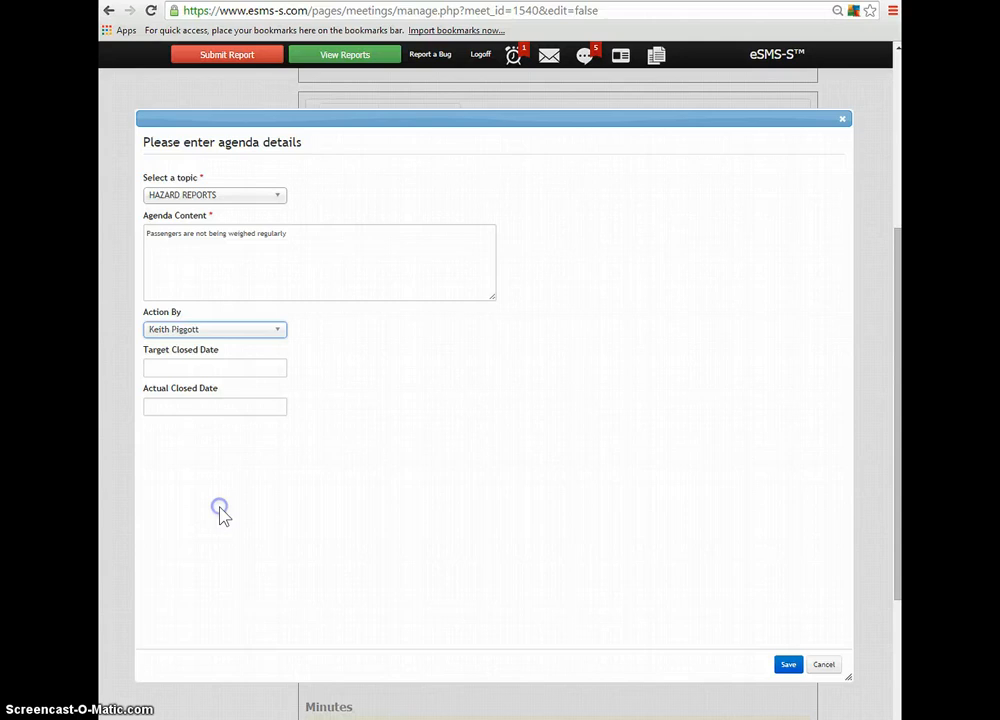
click(206, 371)
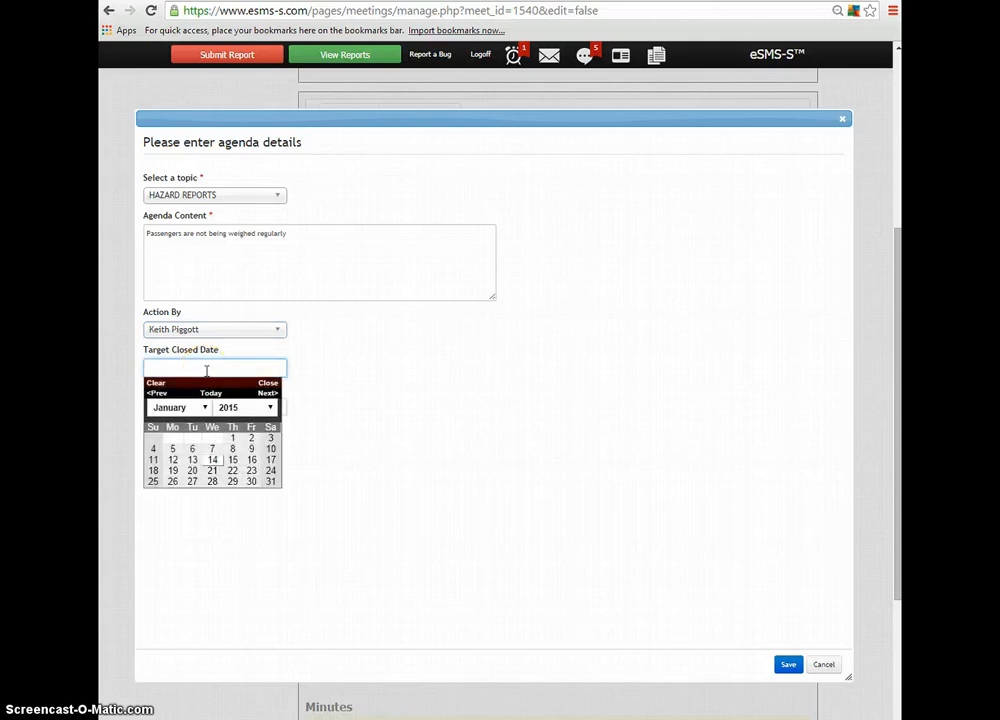
click(250, 482)
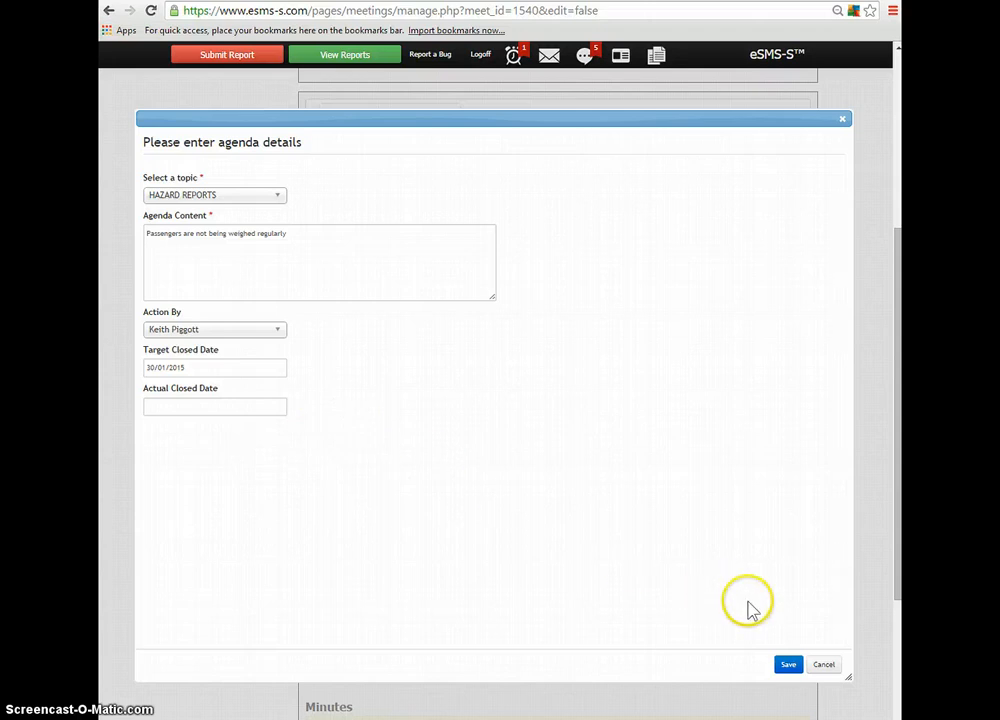
click(786, 665)
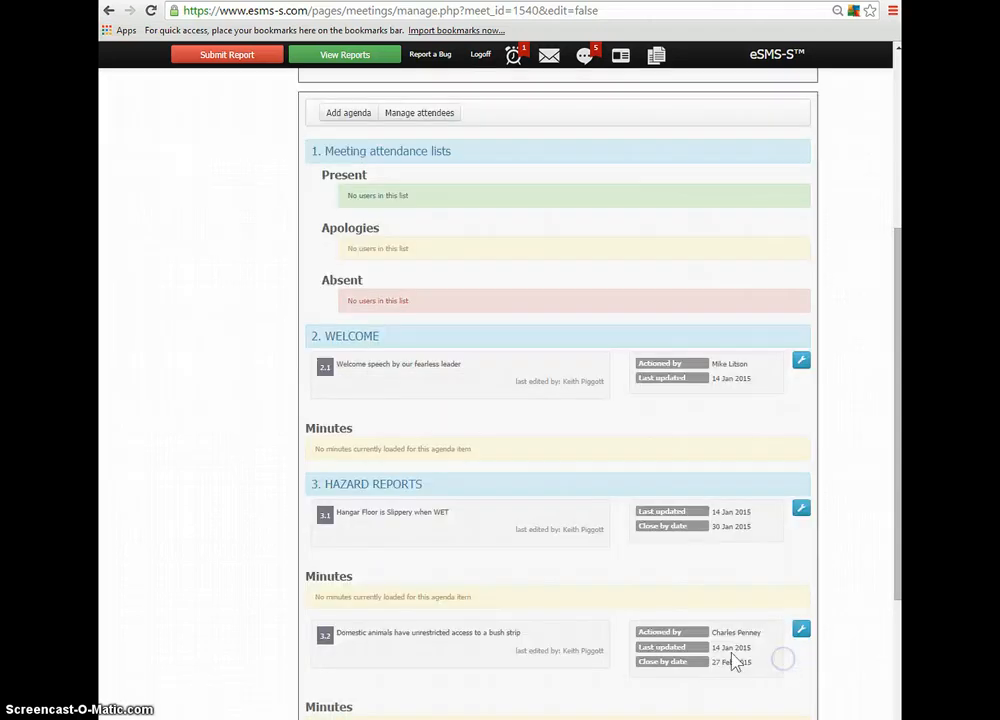
- Open the "Hangar Floor is Slippery when WET" agenda item for editing, review its details, and save it
scroll(183, 584, down, 3)
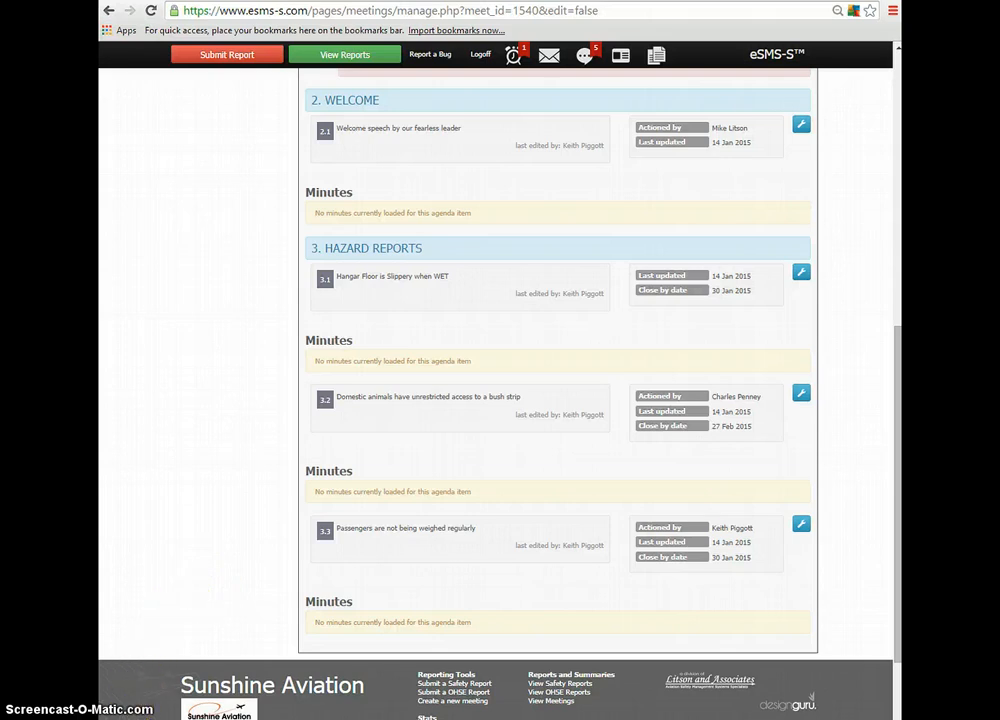
scroll(803, 403, up, 2)
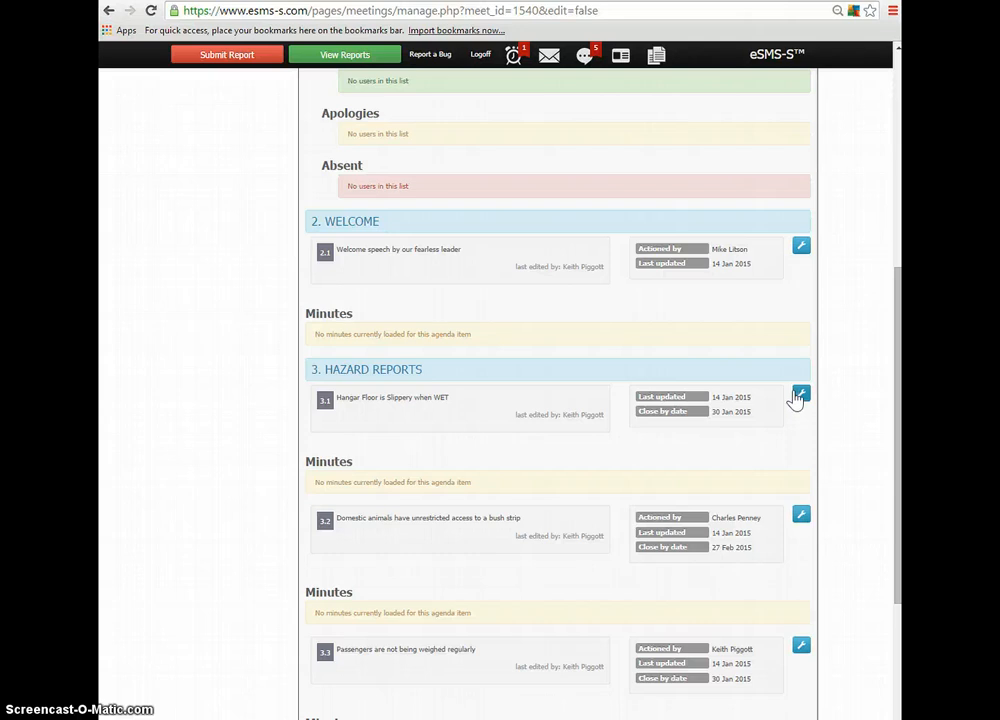
click(799, 396)
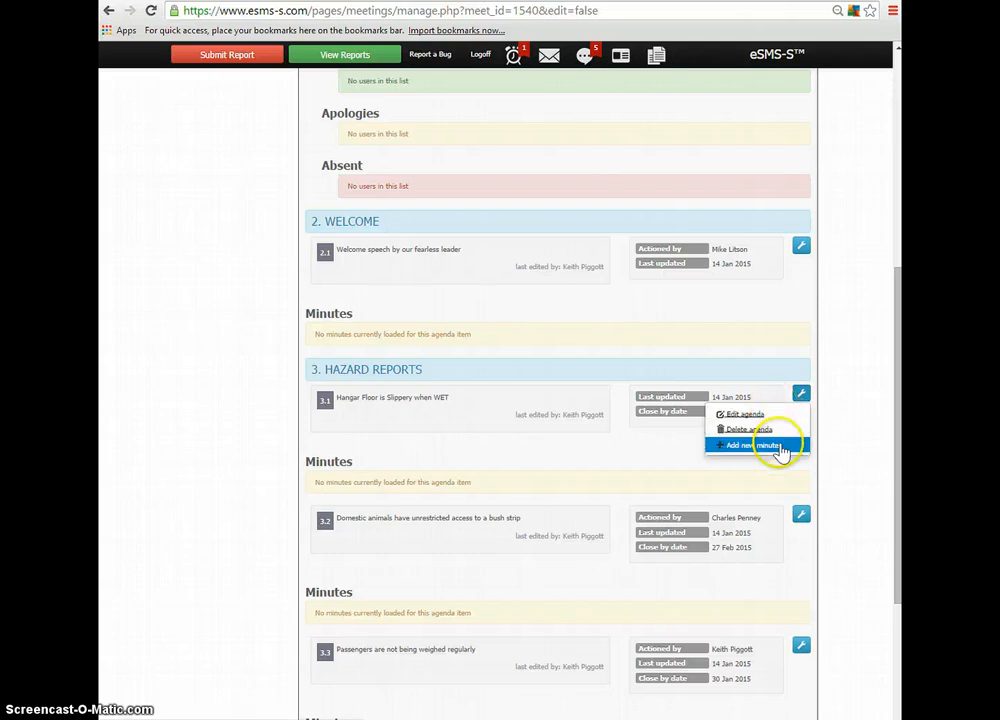
click(789, 419)
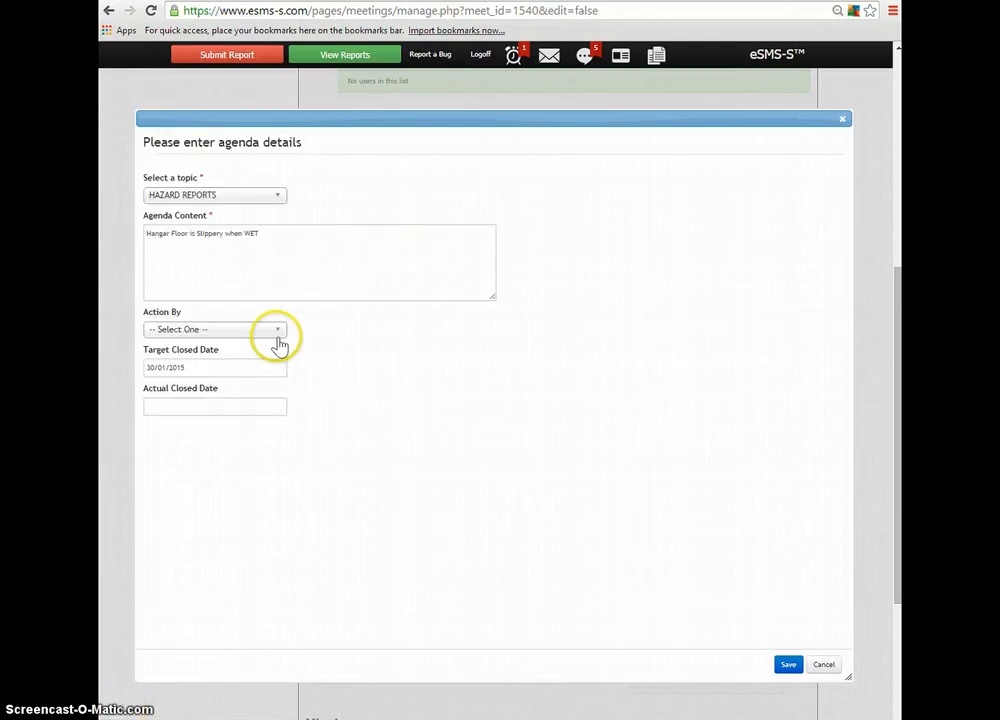
click(203, 259)
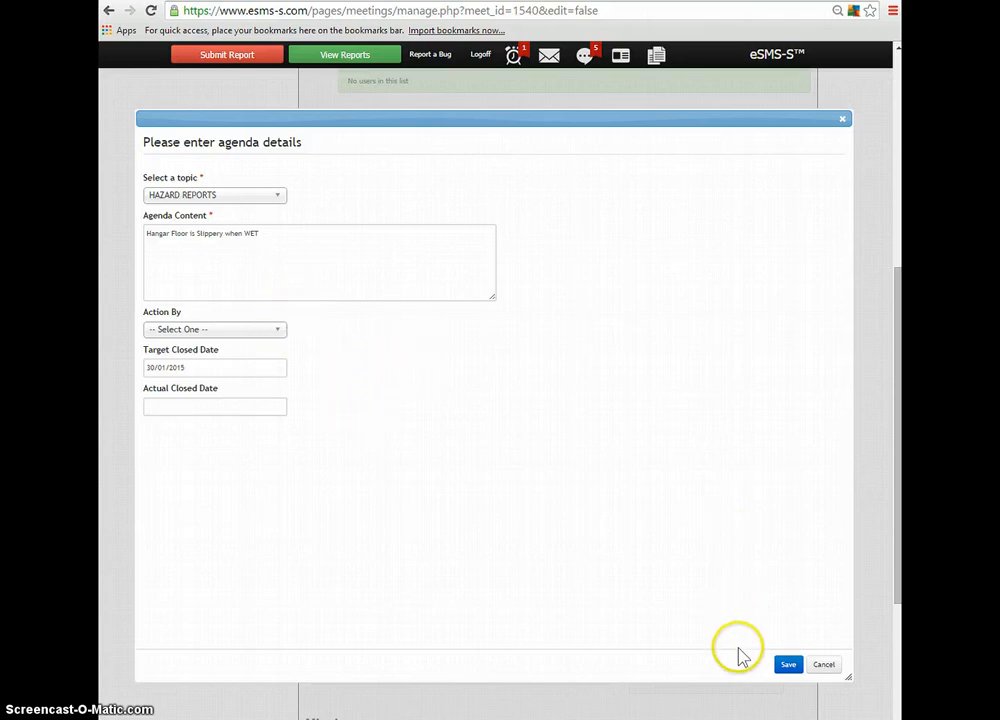
click(786, 664)
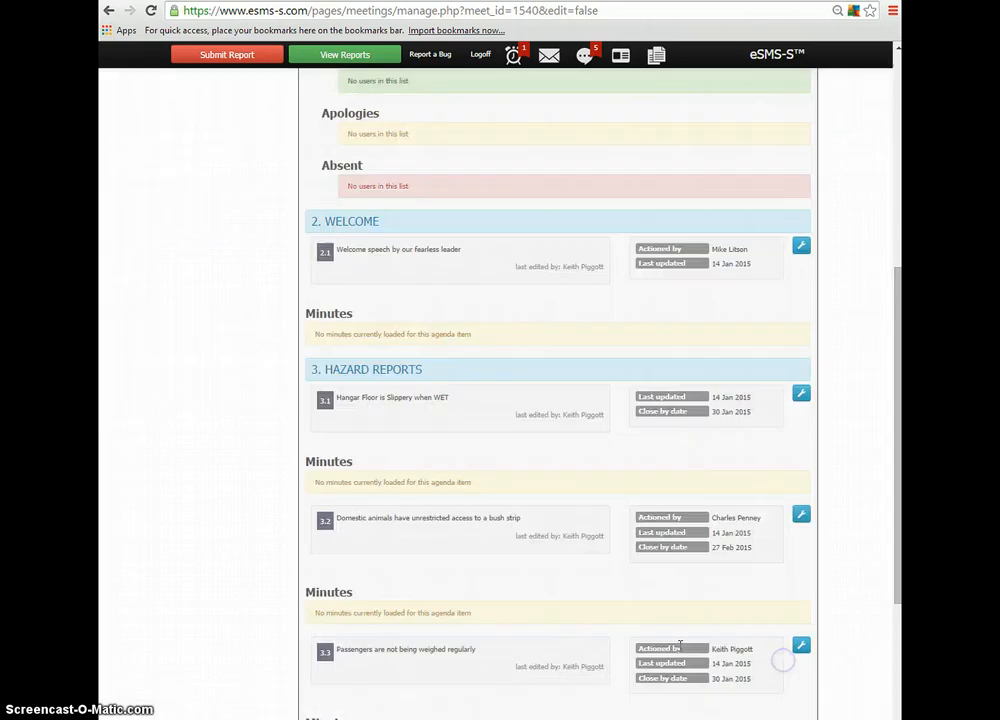